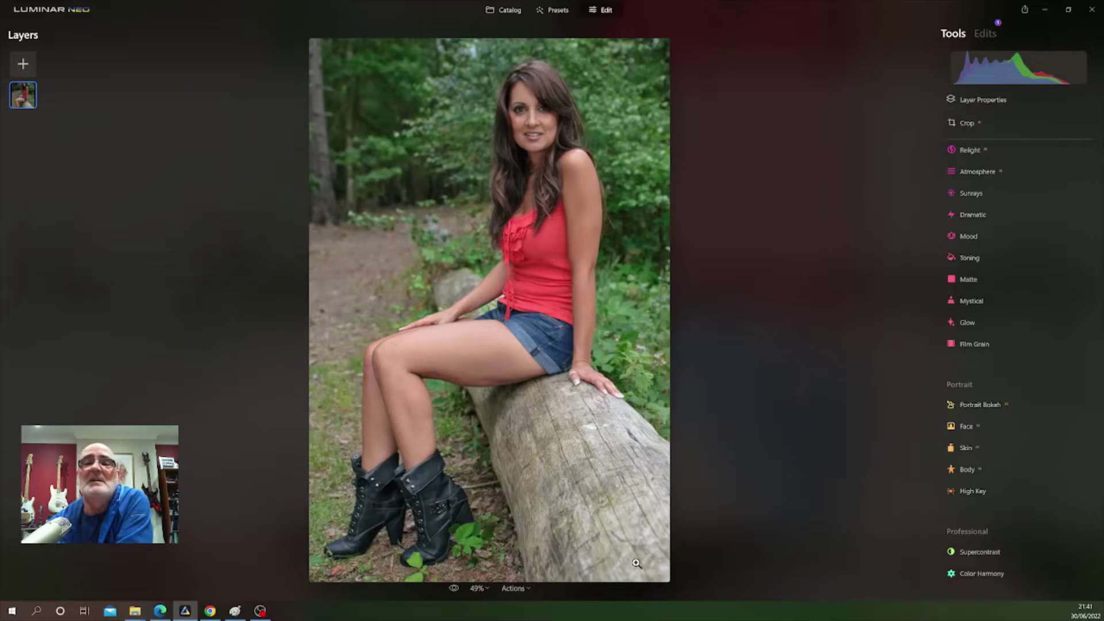
Step: In Paint, type the photographer's name and 'Photography' in Brush Script MT 16 at the canvas top-left
left_click(237, 613)
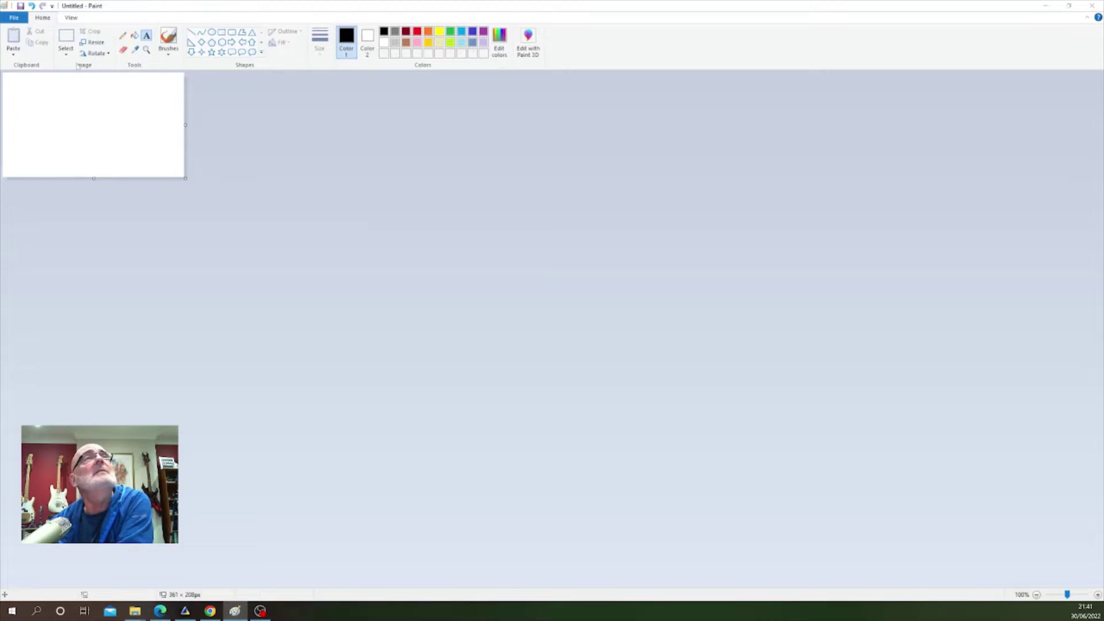
left_click(146, 36)
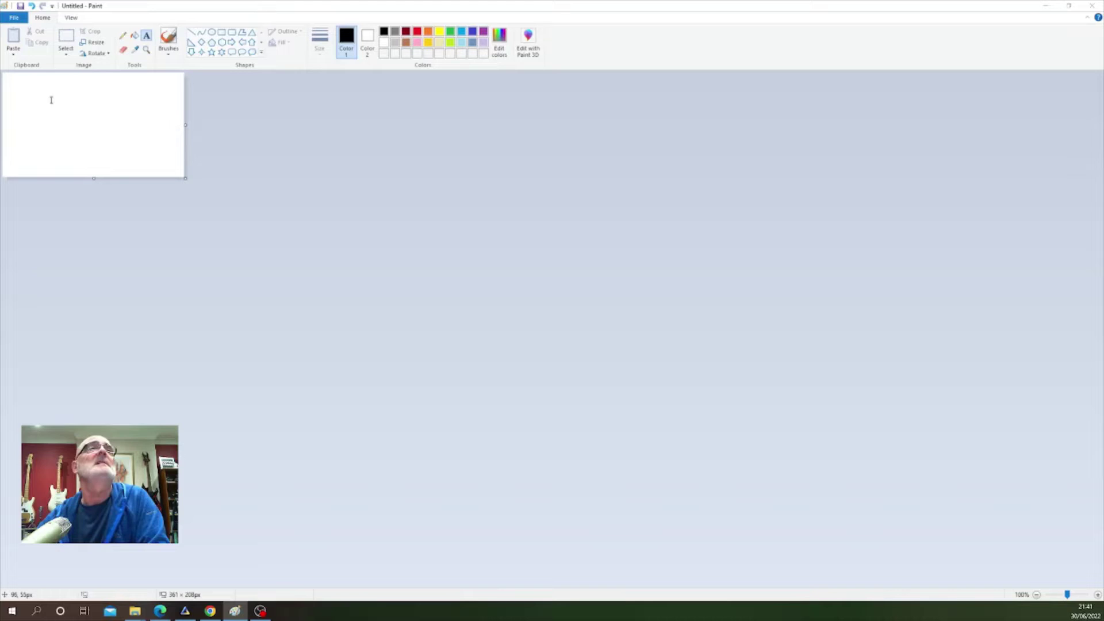
left_click(13, 81)
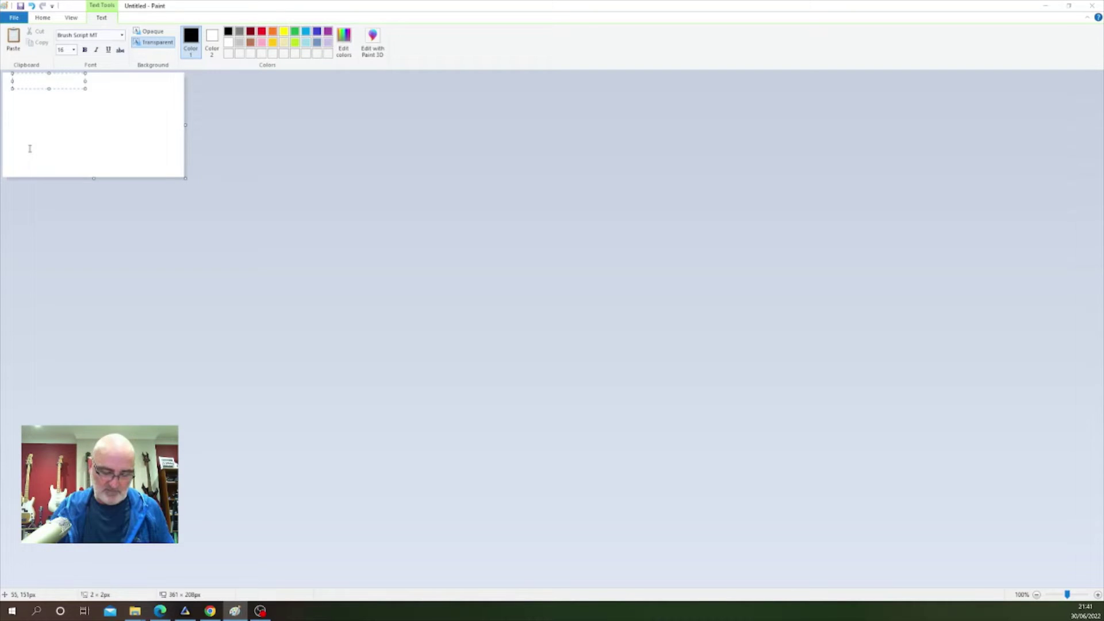
type("M")
type("oe Conway")
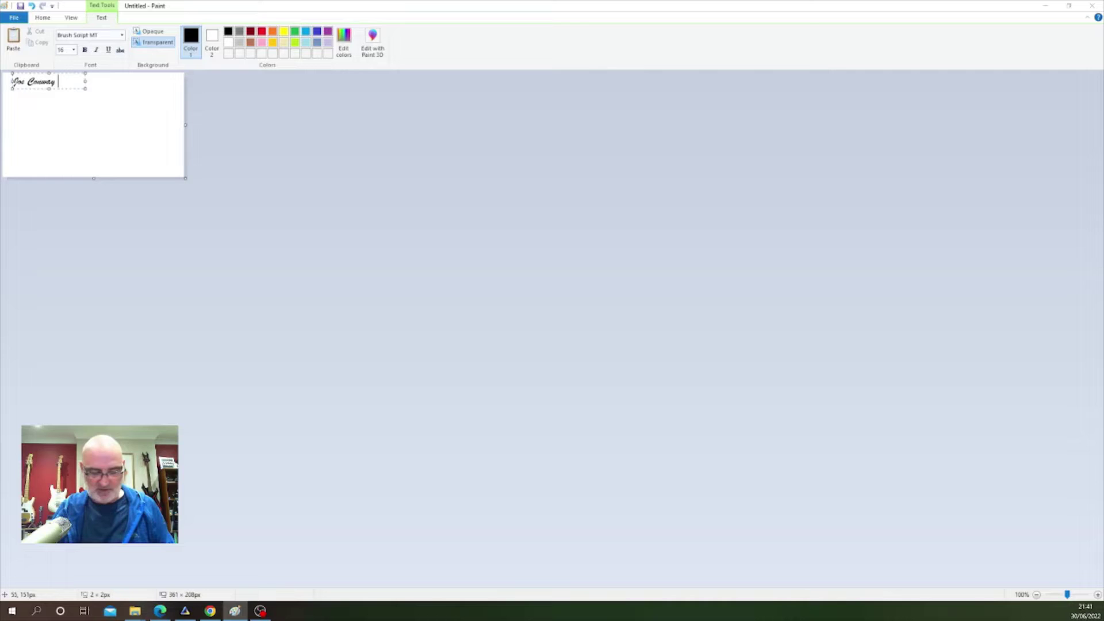
type("P")
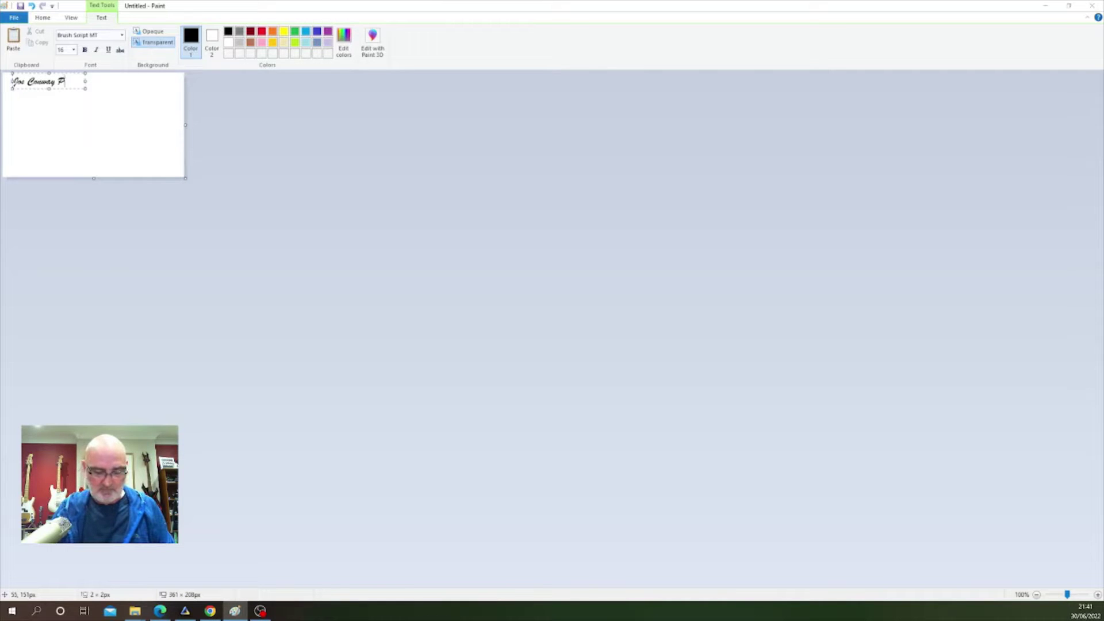
type("hotography")
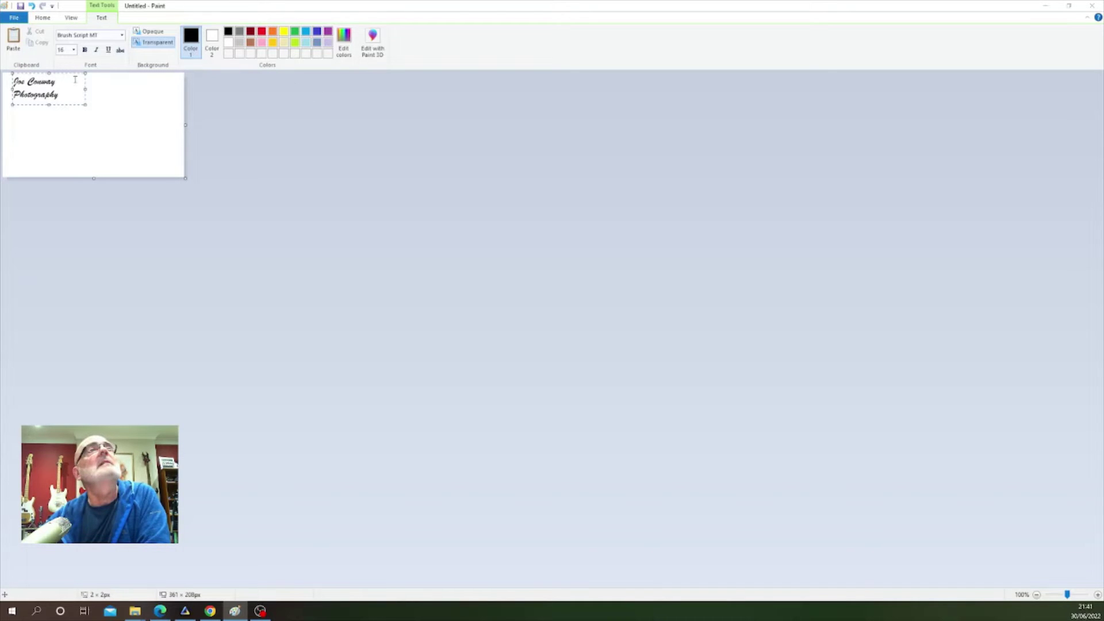
Step: Widen the text box so the signature fits one line, then crop the canvas tightly to about 249 × 77 px
left_click_drag(85, 88, 114, 85)
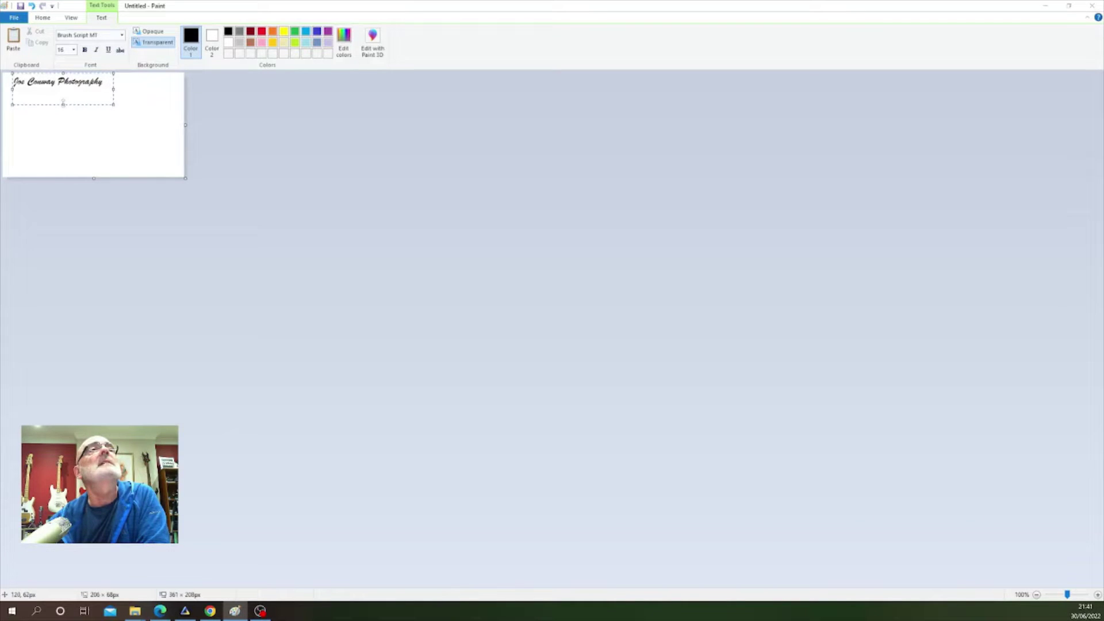
left_click_drag(63, 103, 59, 91)
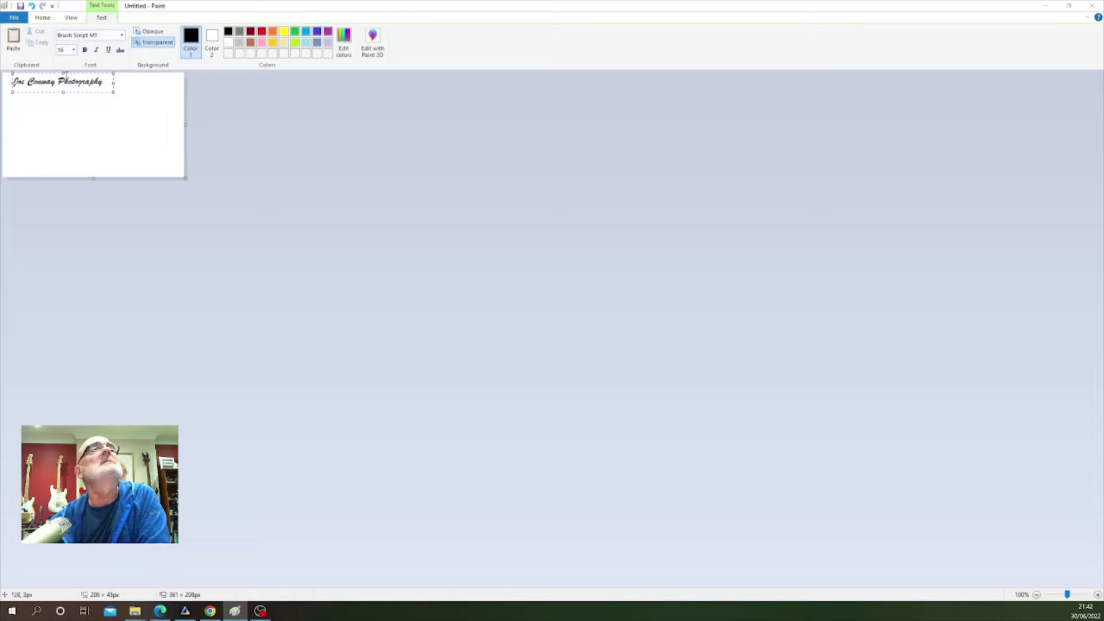
left_click_drag(74, 92, 76, 99)
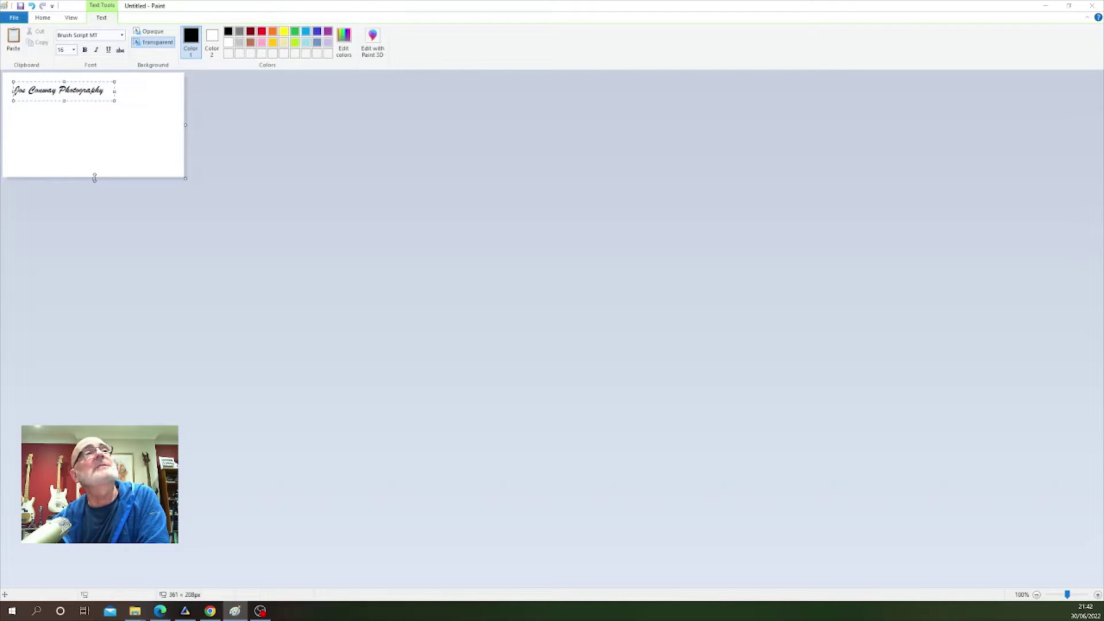
left_click_drag(93, 177, 103, 110)
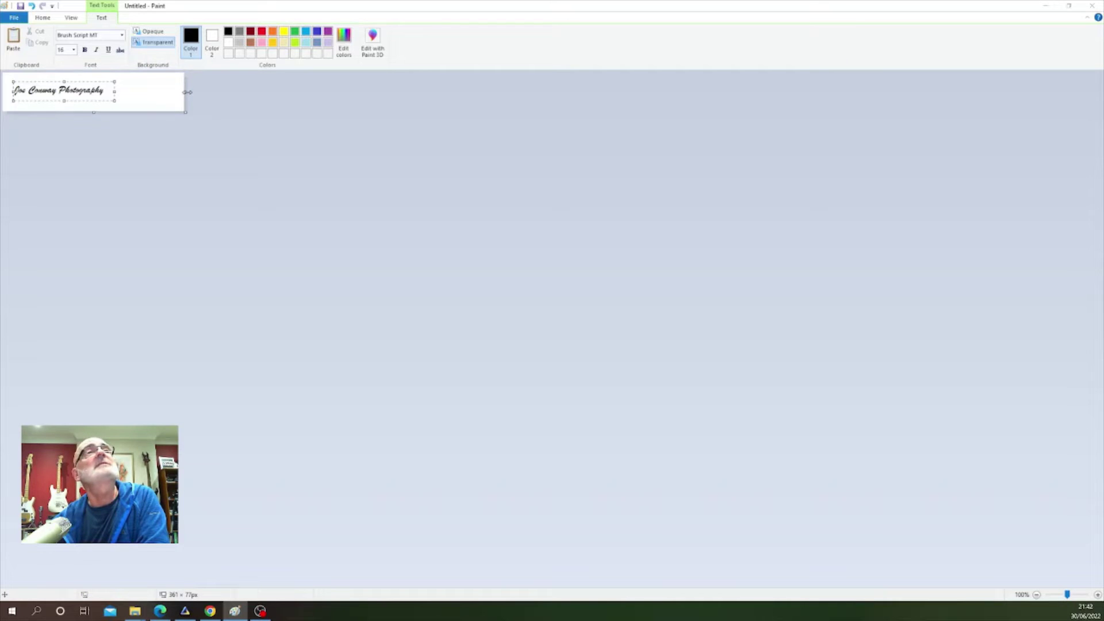
left_click_drag(188, 92, 126, 96)
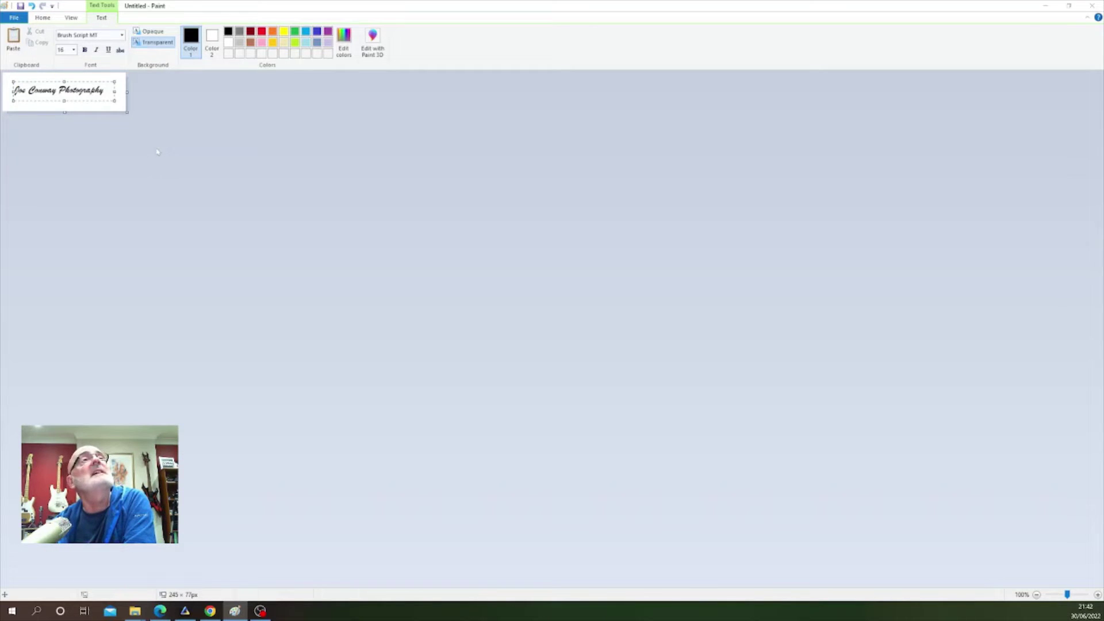
Step: Save the signature image to the Desktop as a JPEG named Signature.jpg
left_click(14, 19)
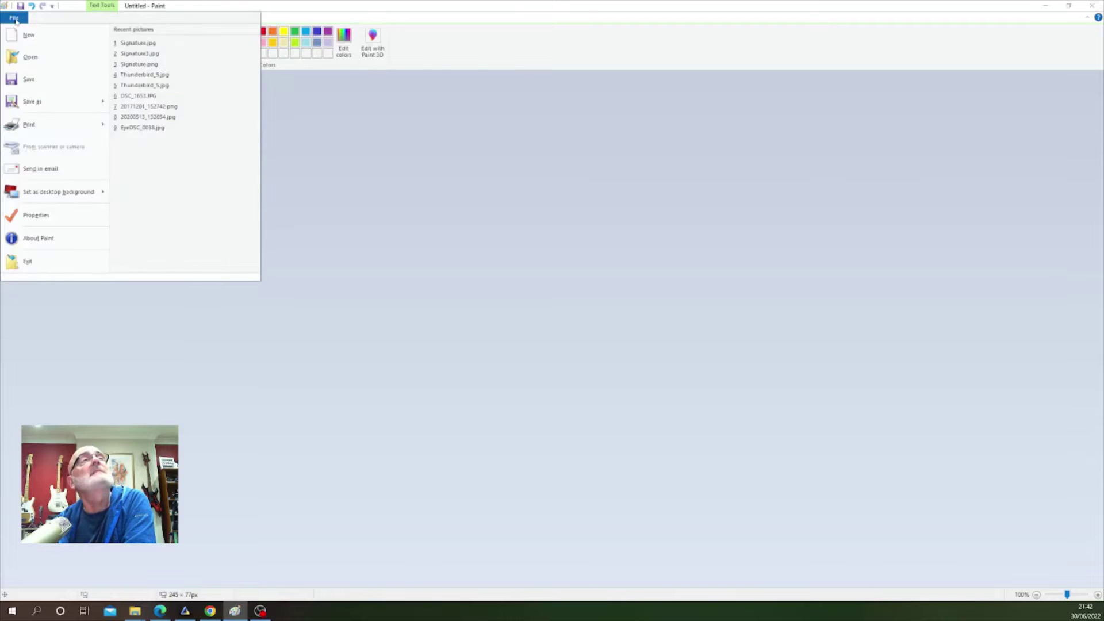
left_click(33, 105)
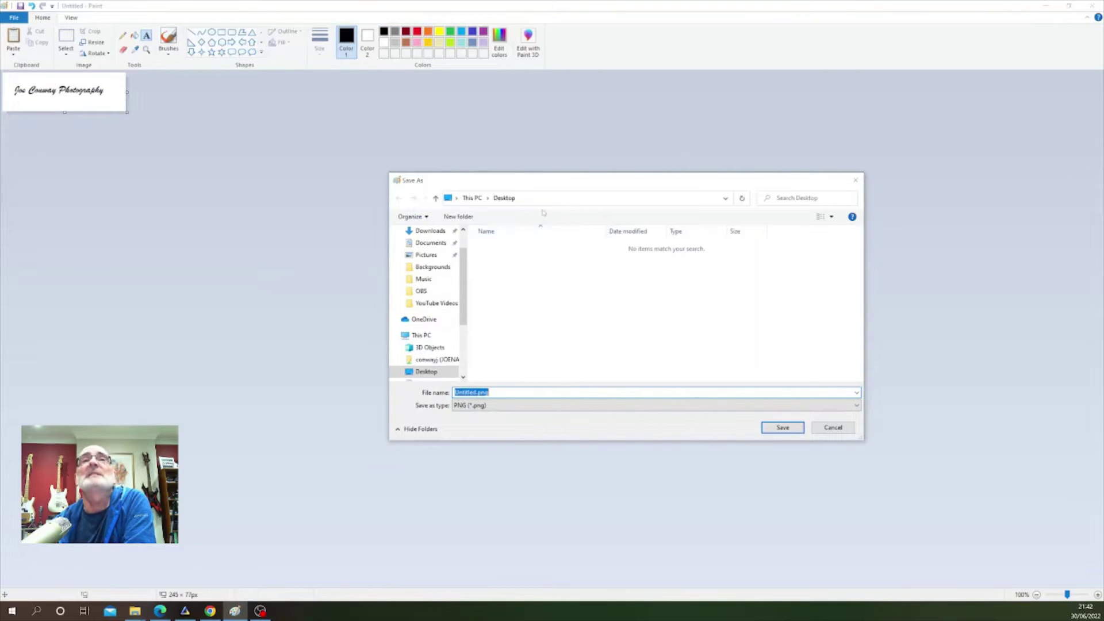
left_click(478, 392)
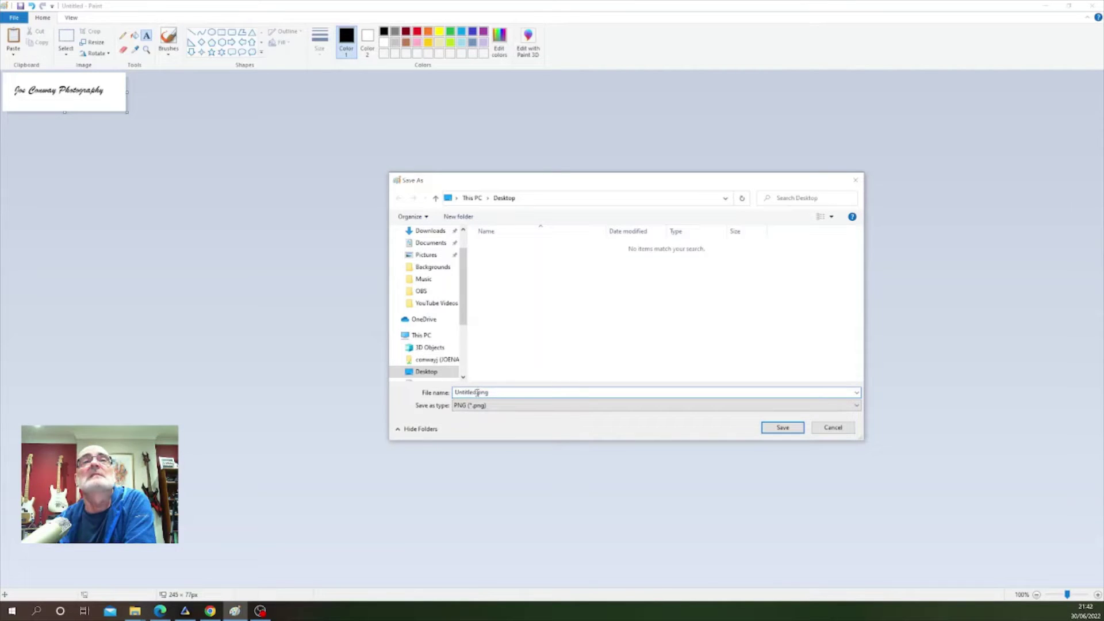
left_click_drag(476, 392, 453, 392)
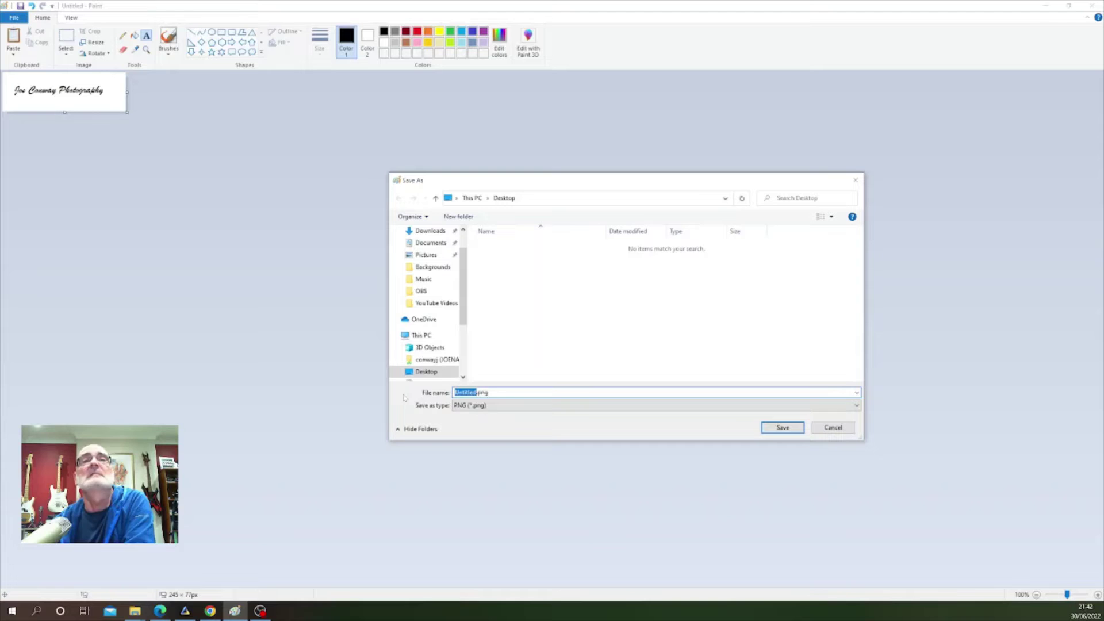
type("Signa")
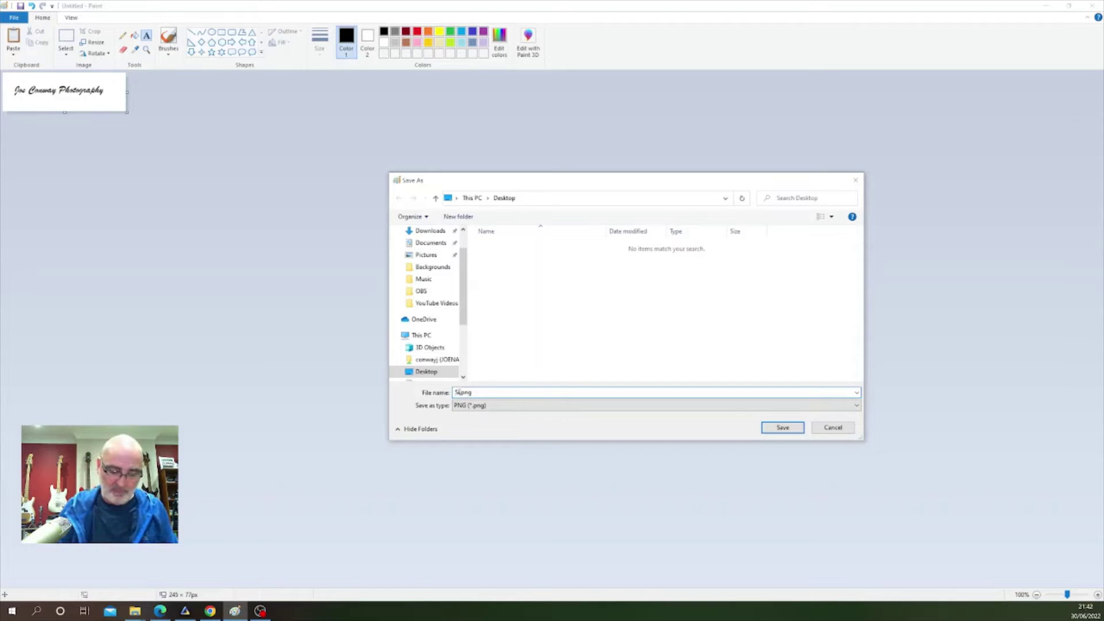
type("ture")
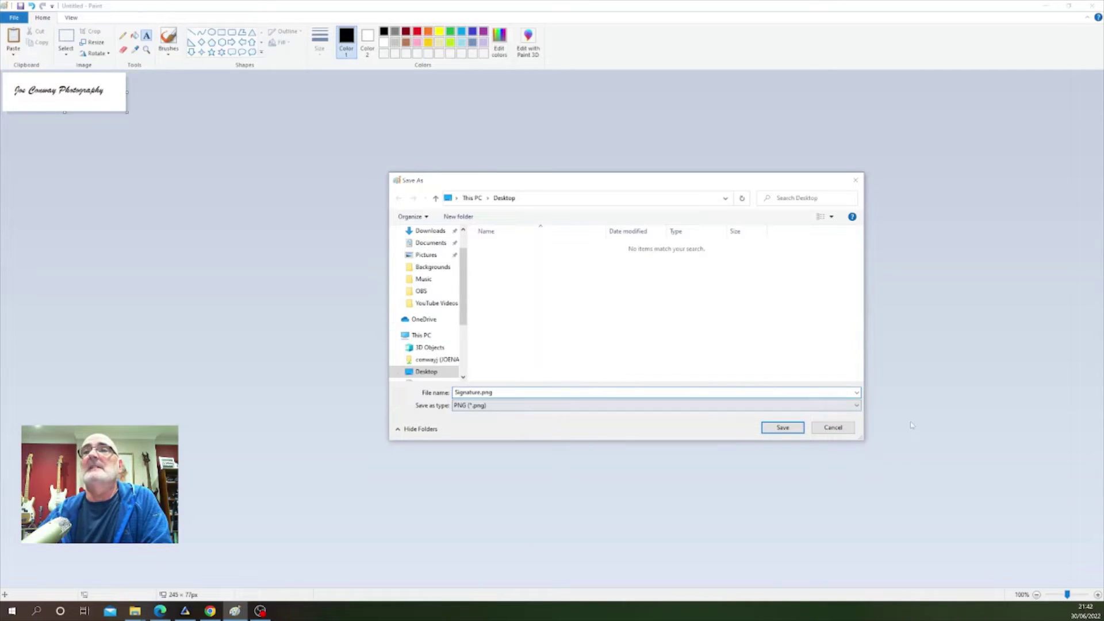
left_click(575, 405)
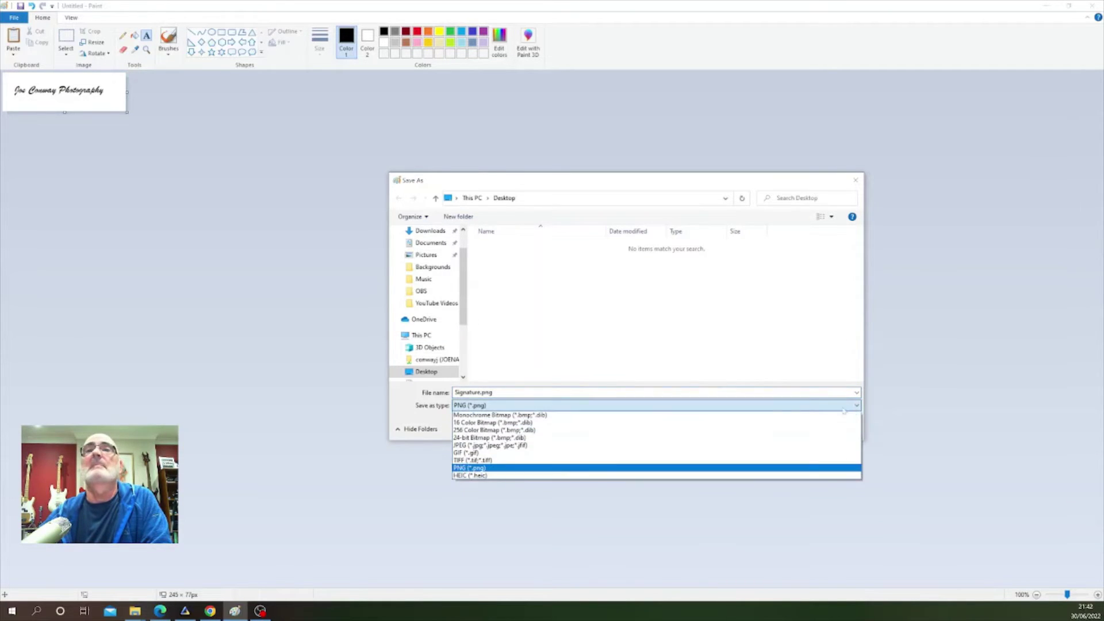
left_click(575, 446)
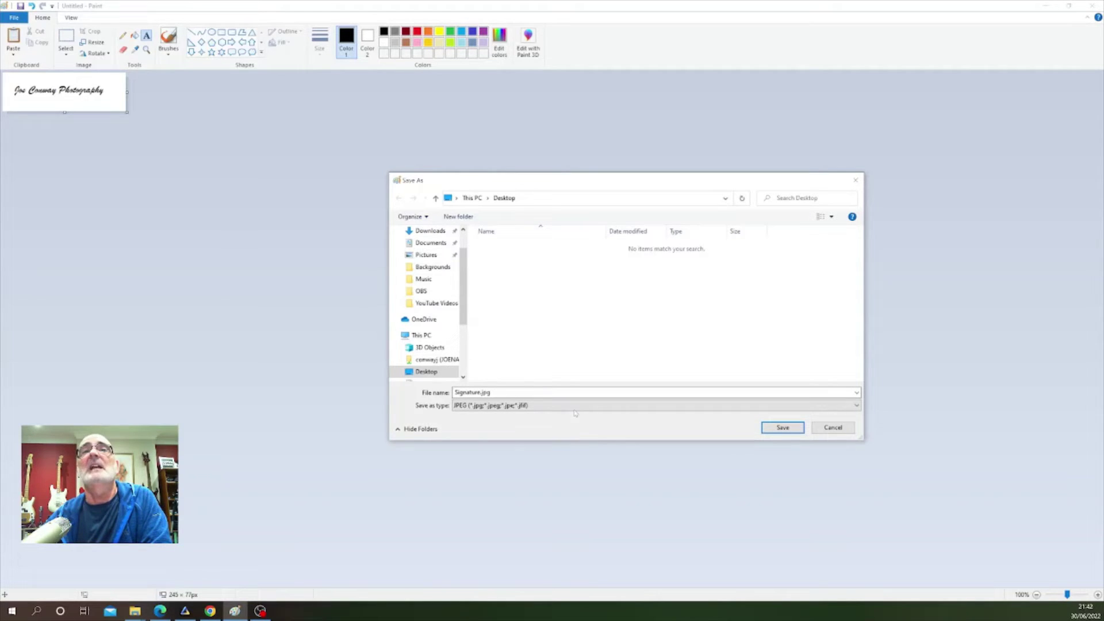
left_click(789, 430)
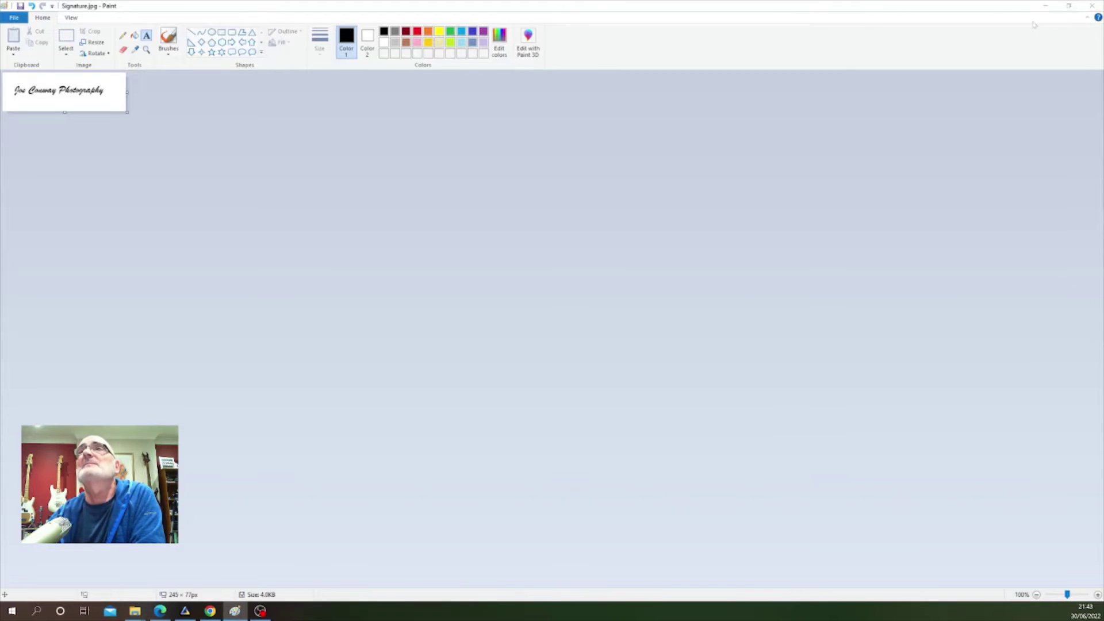
Step: In Luminar Neo, import Signature.jpg from the Desktop into the My Images collection for layers
left_click(1045, 7)
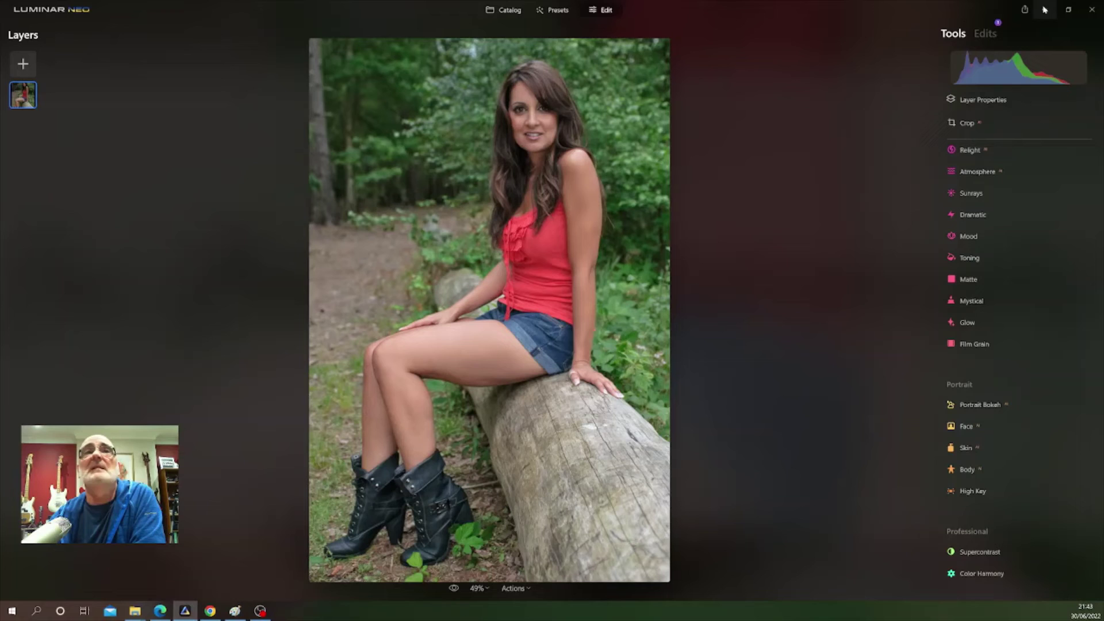
left_click(23, 65)
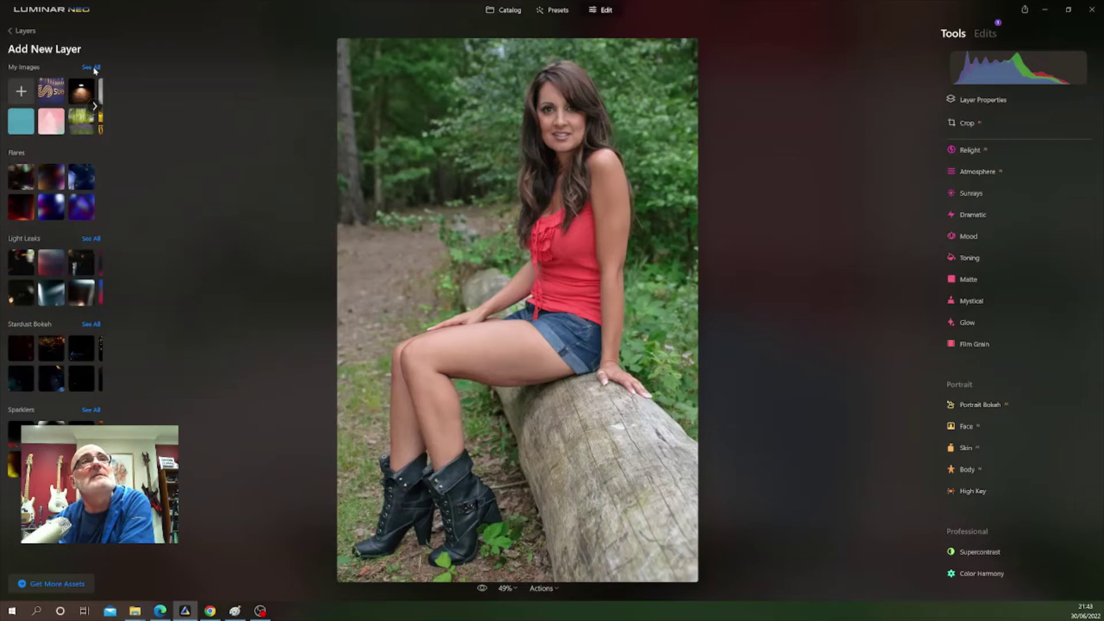
left_click(95, 68)
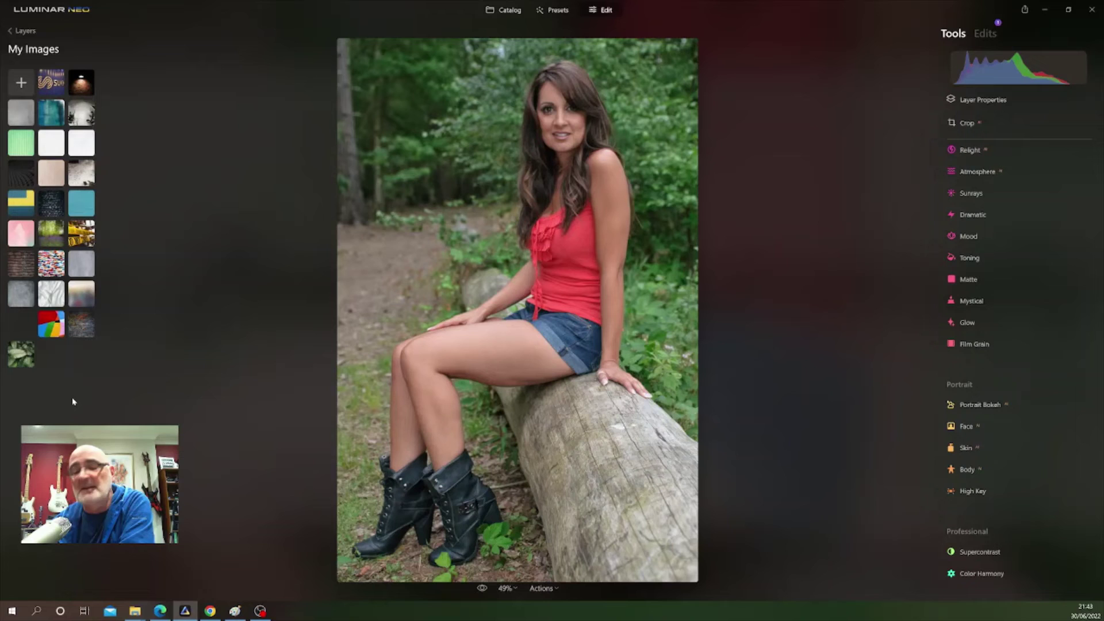
left_click(22, 85)
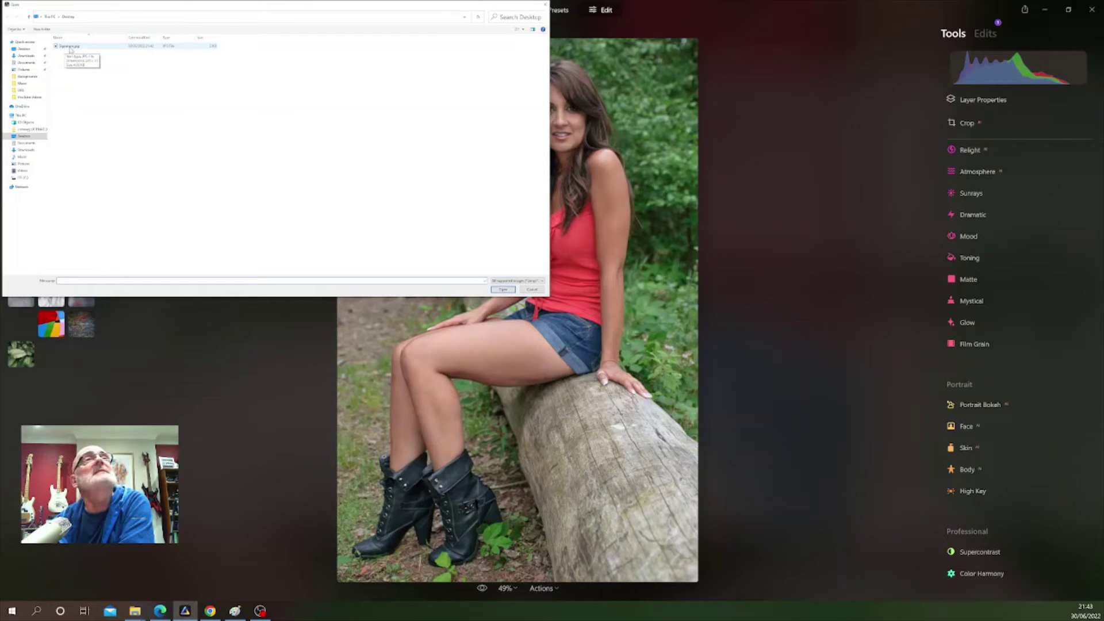
left_click(71, 49)
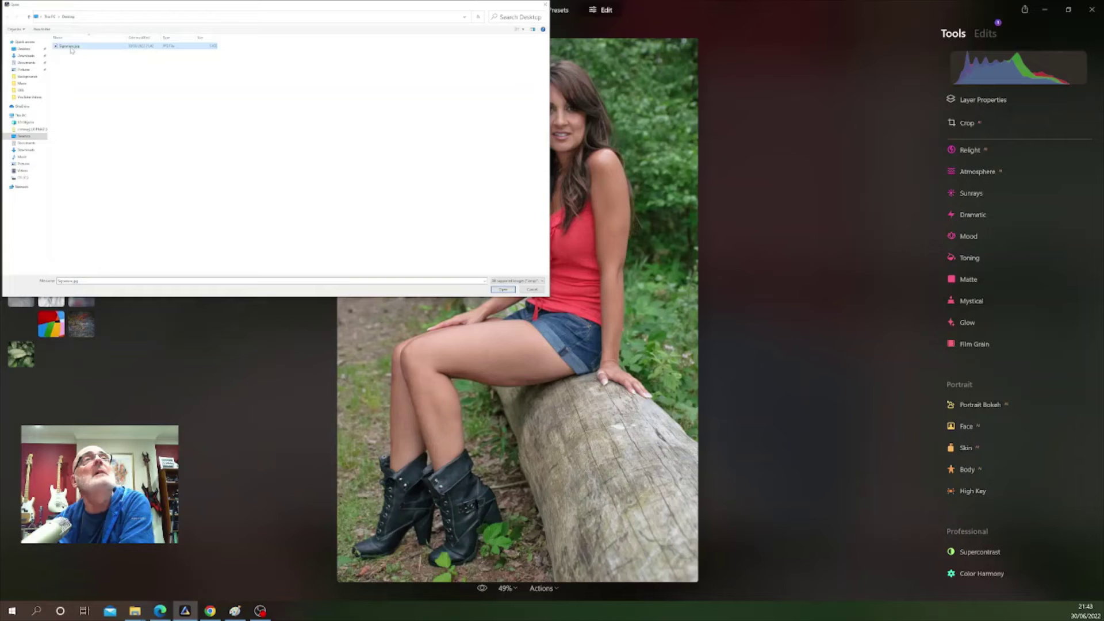
left_click(503, 290)
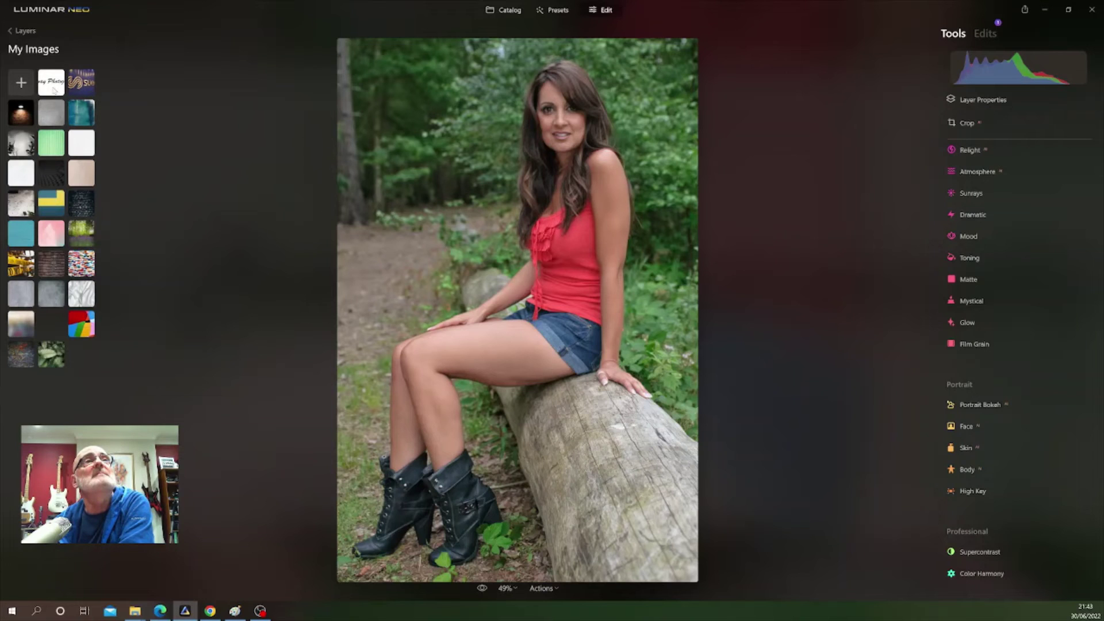
Step: Add the signature as a new layer, shrink it, and move it onto the log at bottom-right
left_click(54, 90)
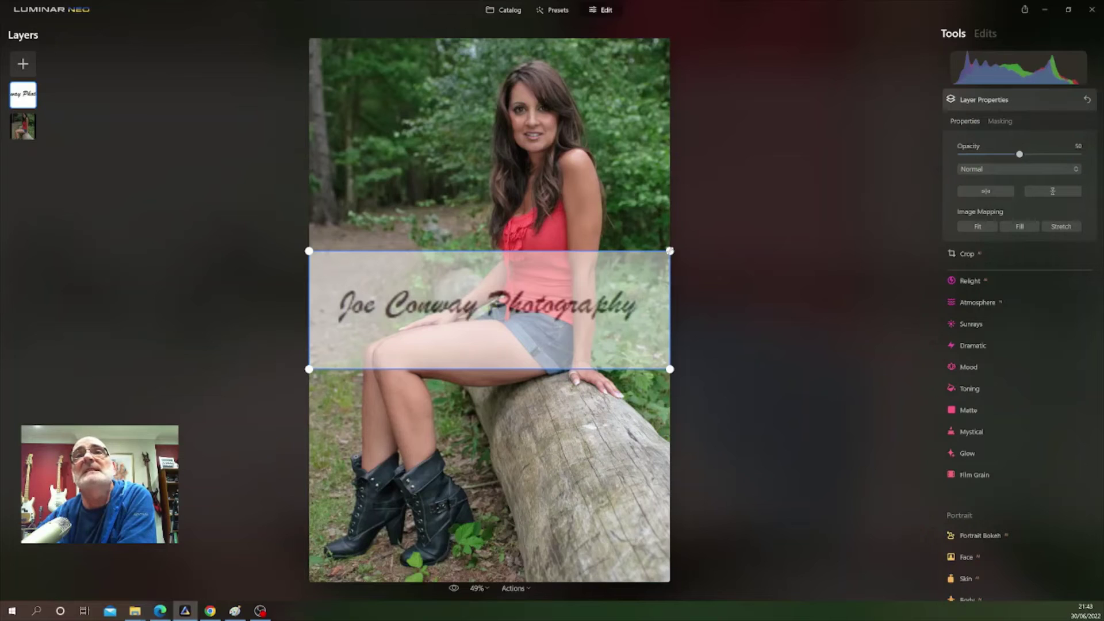
left_click_drag(669, 251, 668, 251)
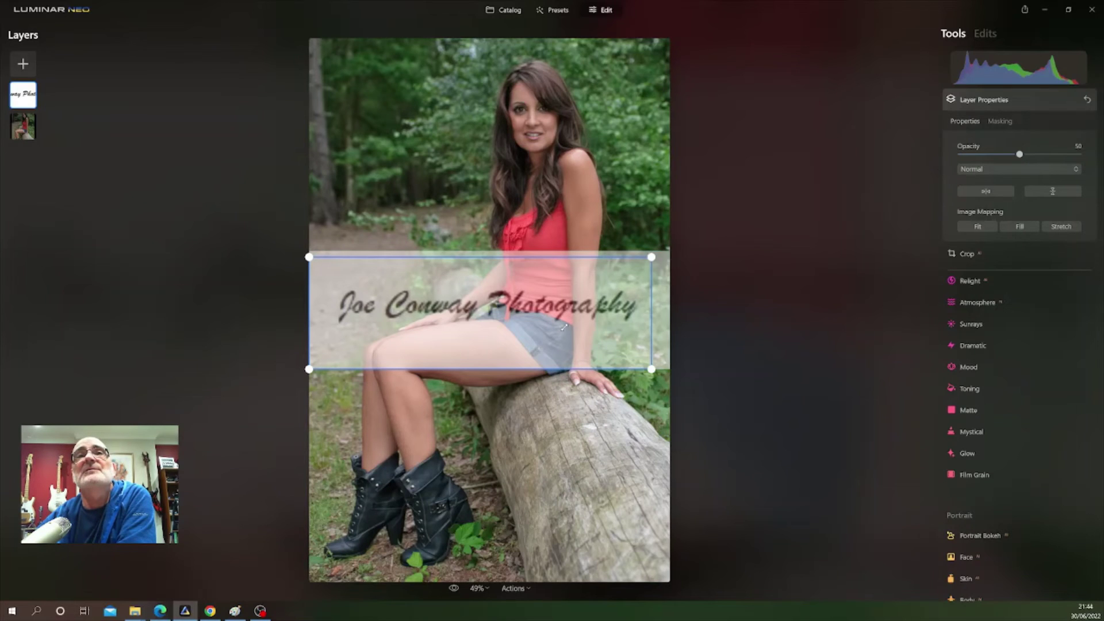
left_click_drag(563, 328, 393, 414)
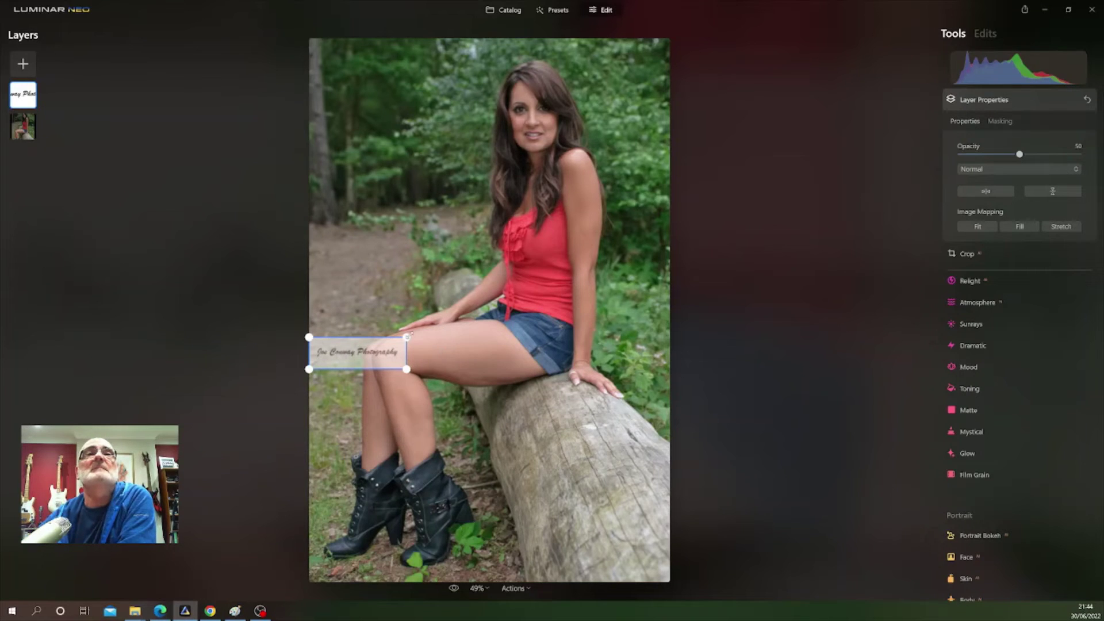
left_click_drag(410, 335, 420, 329)
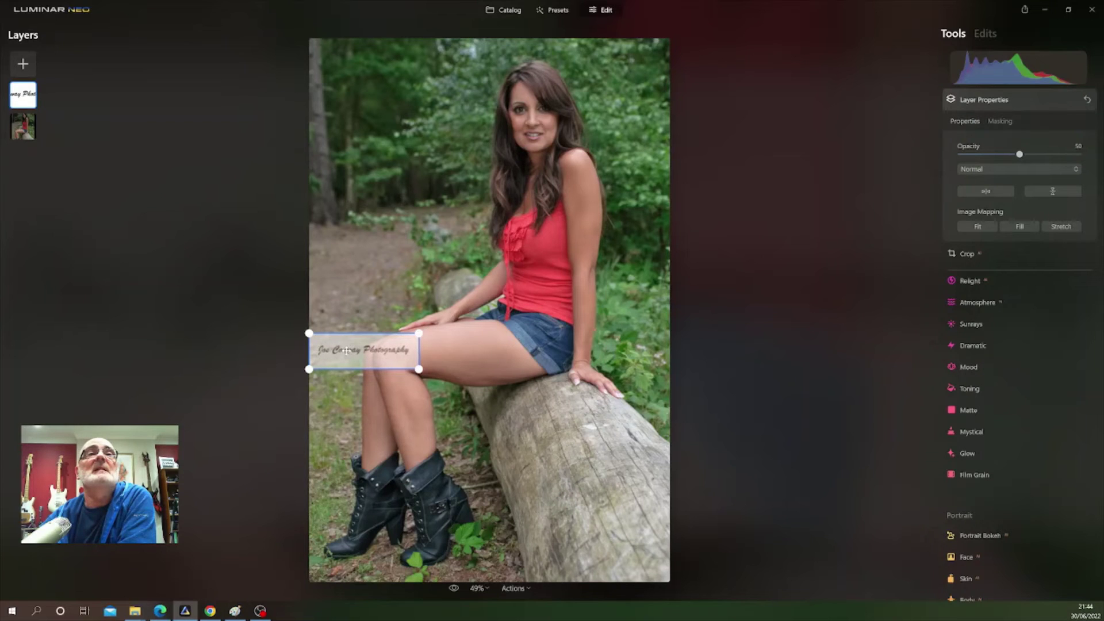
left_click_drag(346, 350, 581, 543)
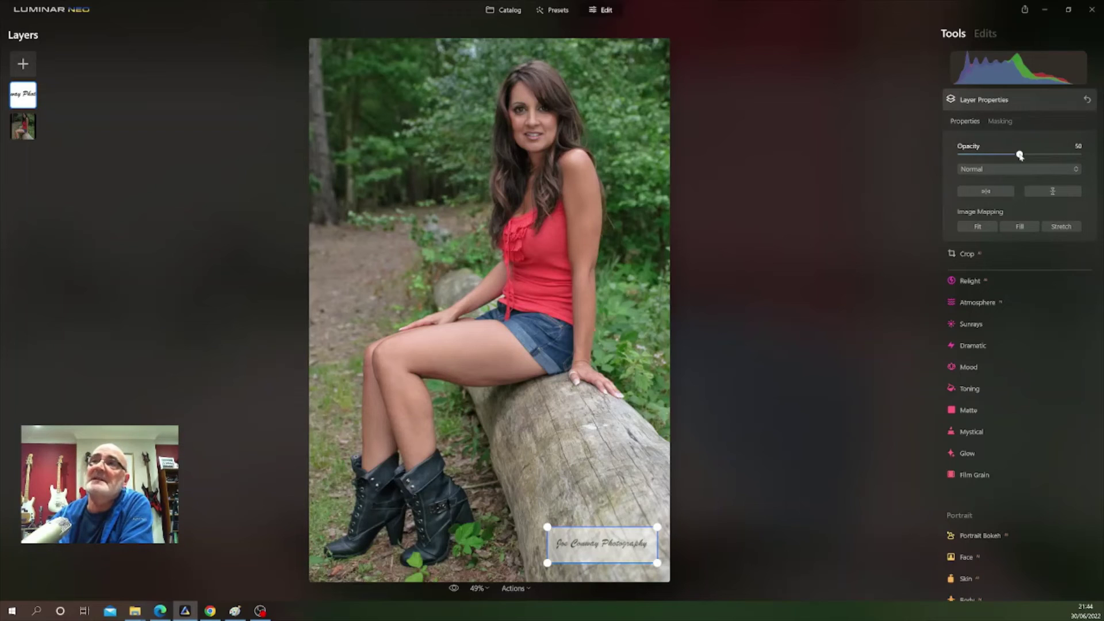
Step: Set the signature layer to 100 opacity with Multiply blending and nudge it further into the corner
left_click_drag(1020, 156, 1082, 155)
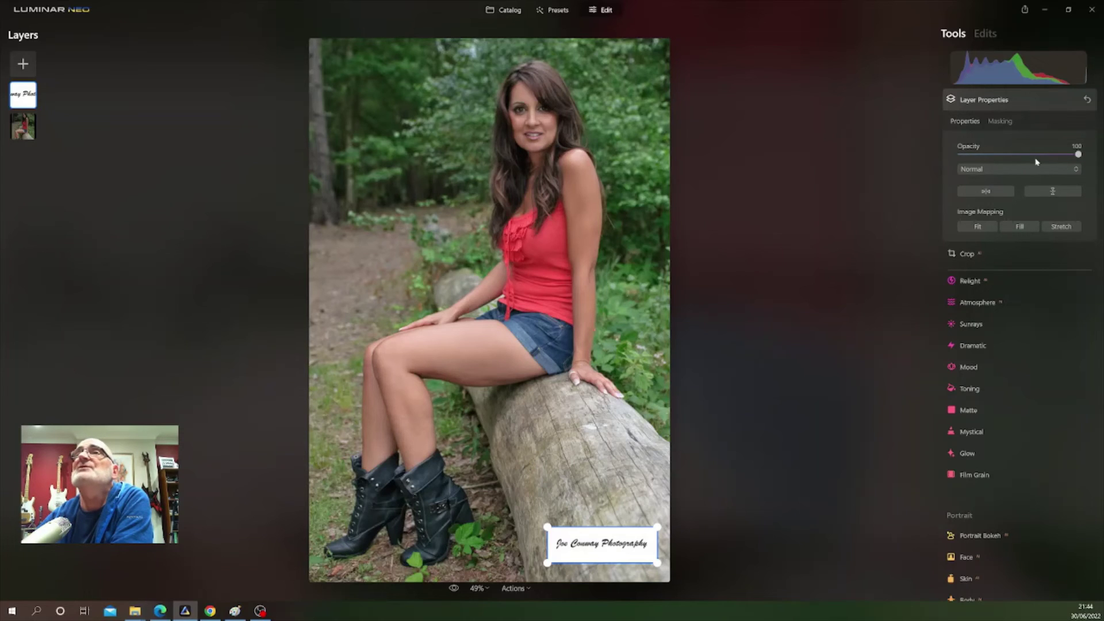
left_click(1077, 170)
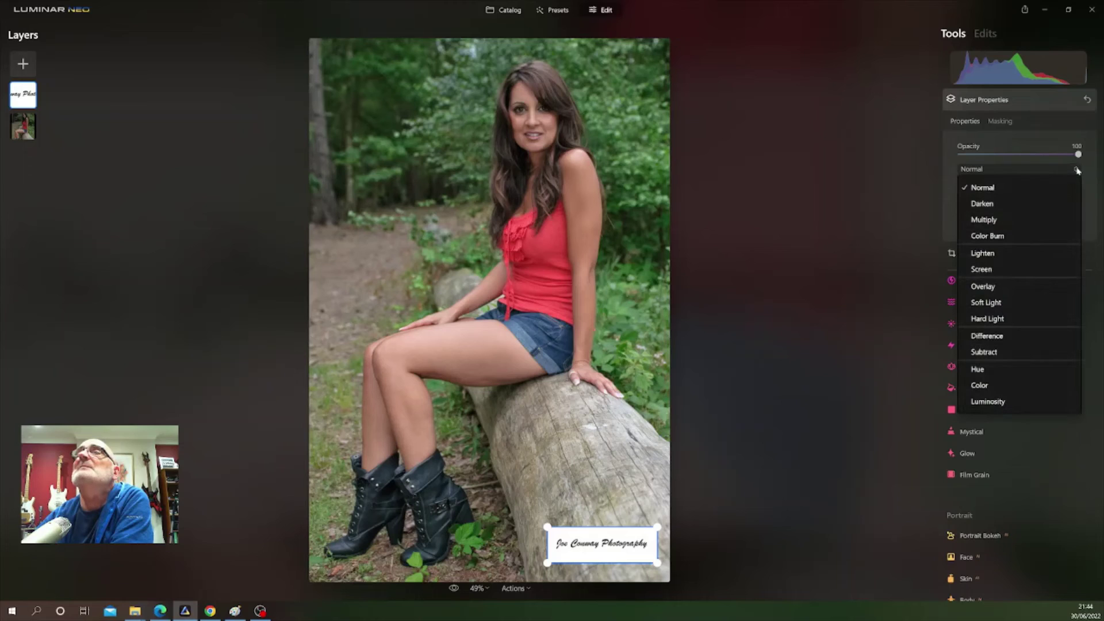
left_click(996, 221)
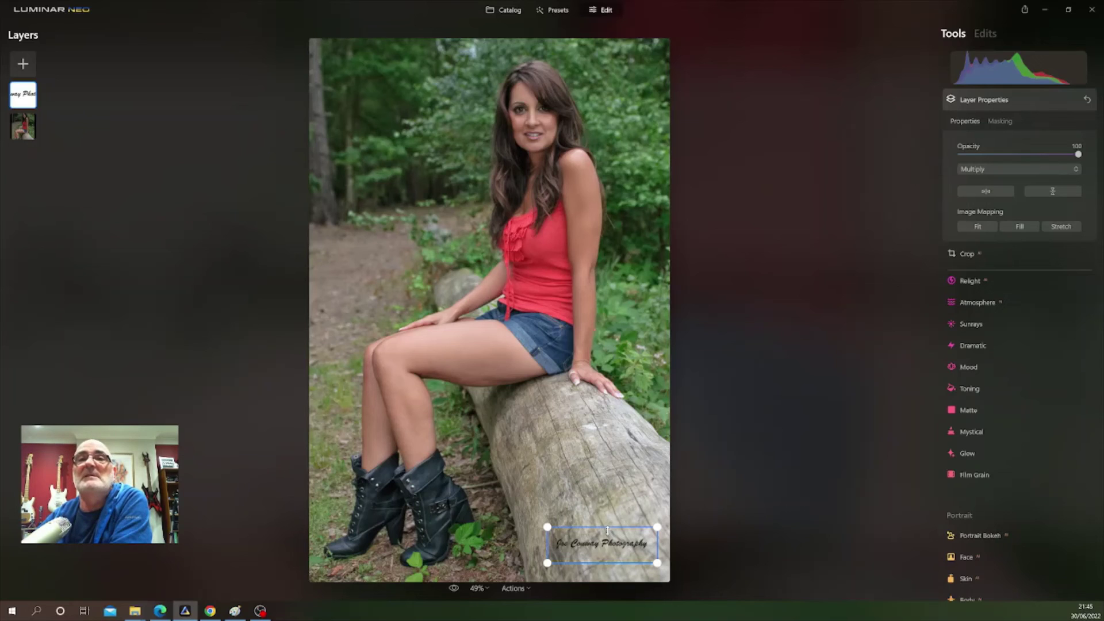
left_click_drag(602, 531, 603, 543)
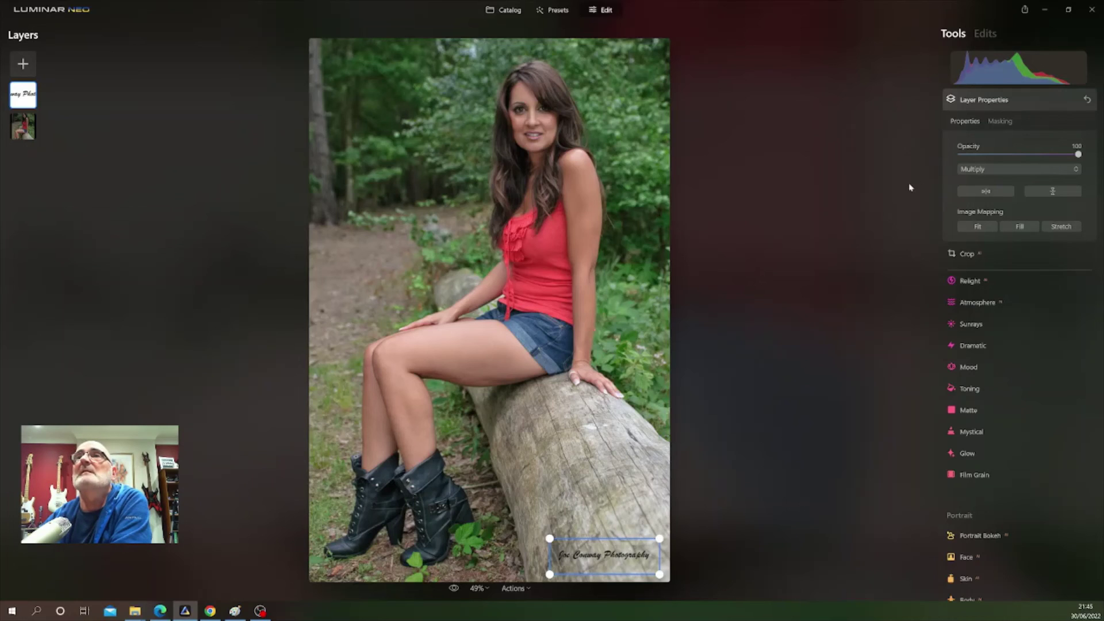
Step: Collapse the Layer Properties panel to view the finished signature over the log
left_click(983, 101)
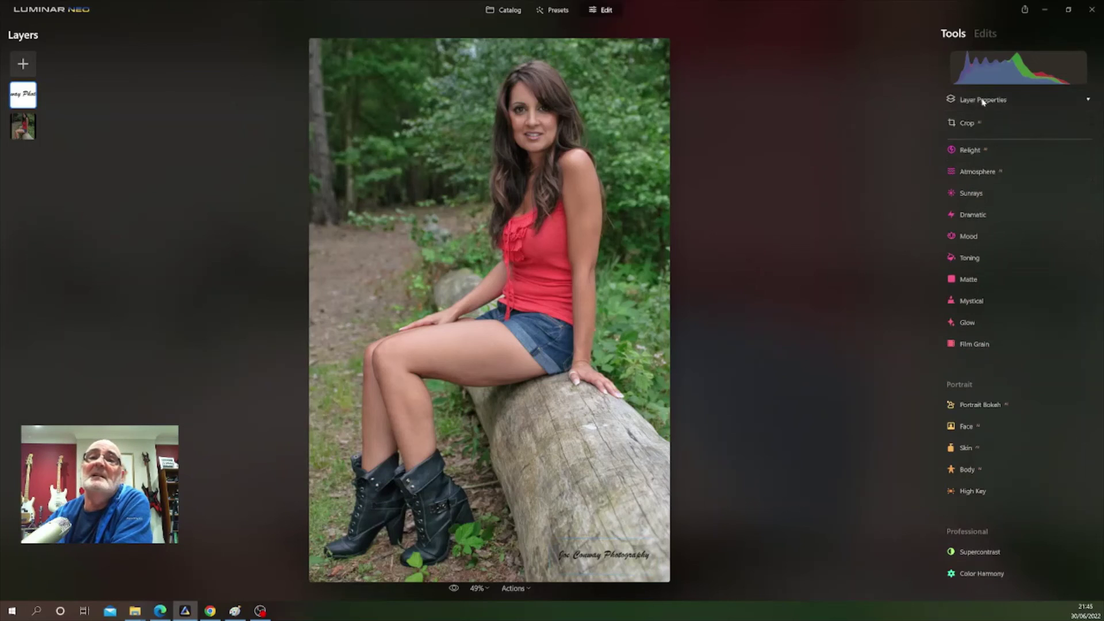